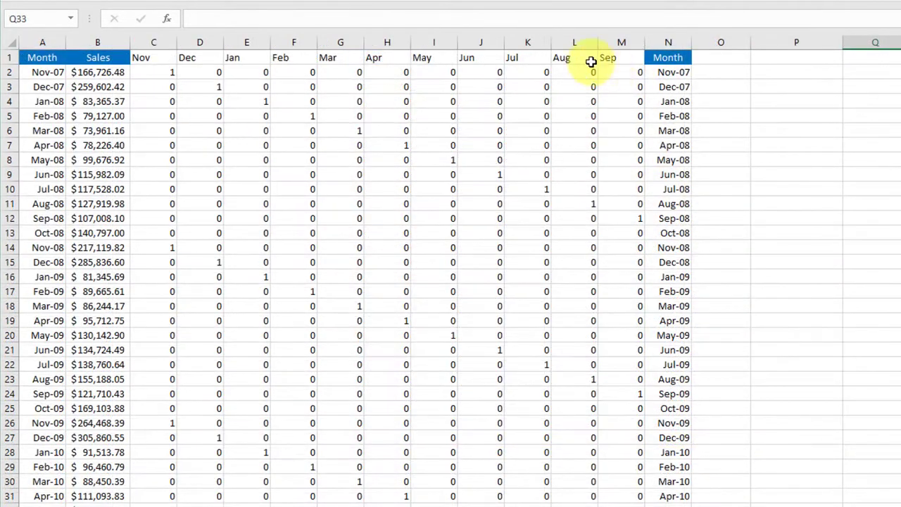
Step: Delete the Aug dummy column (column L) from the data
click(573, 40)
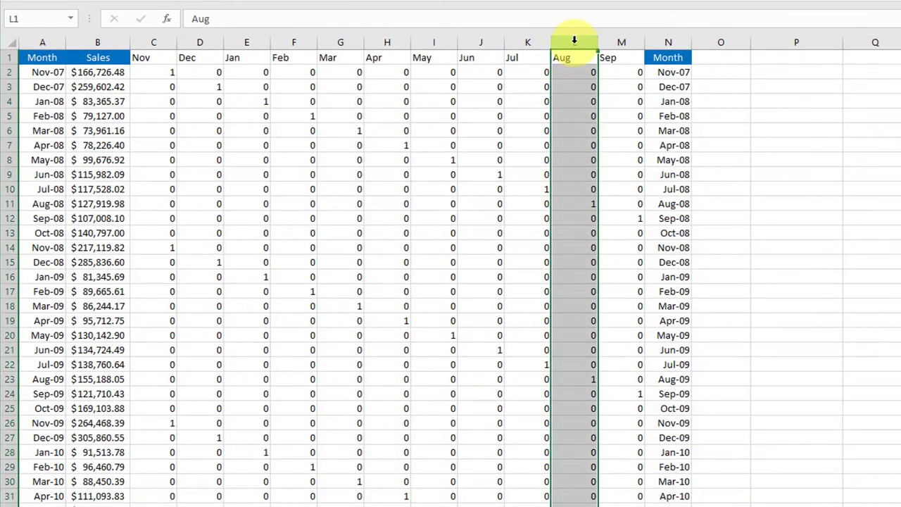
right_click(573, 40)
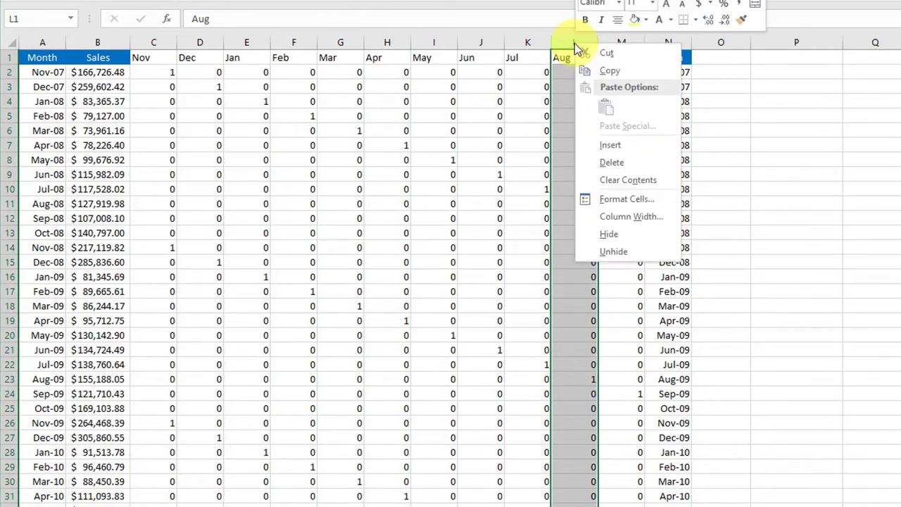
click(619, 161)
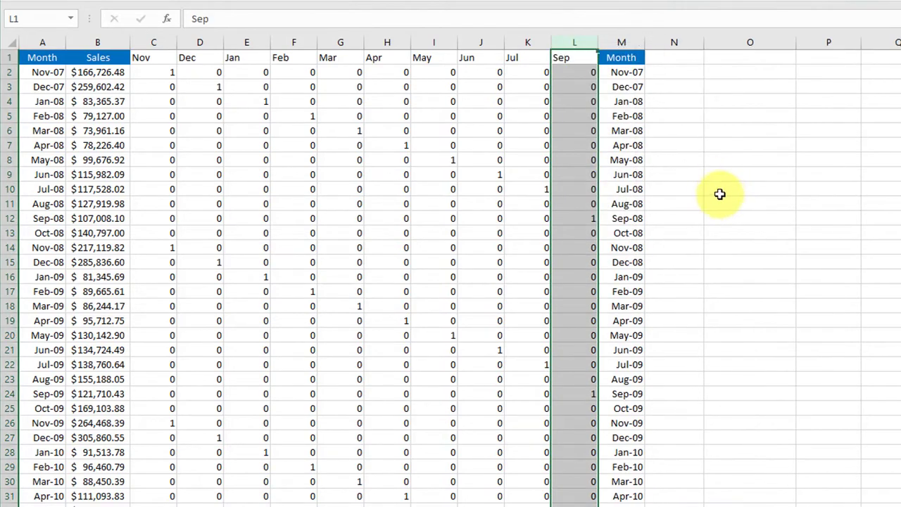
Step: Set up a Regression with Sales $B$1:$B$61 as the Y range
click(696, 220)
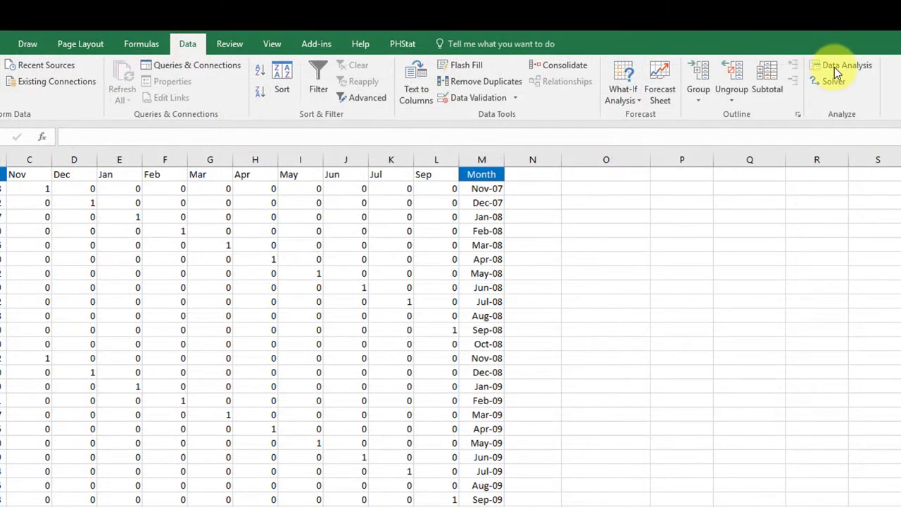
click(834, 67)
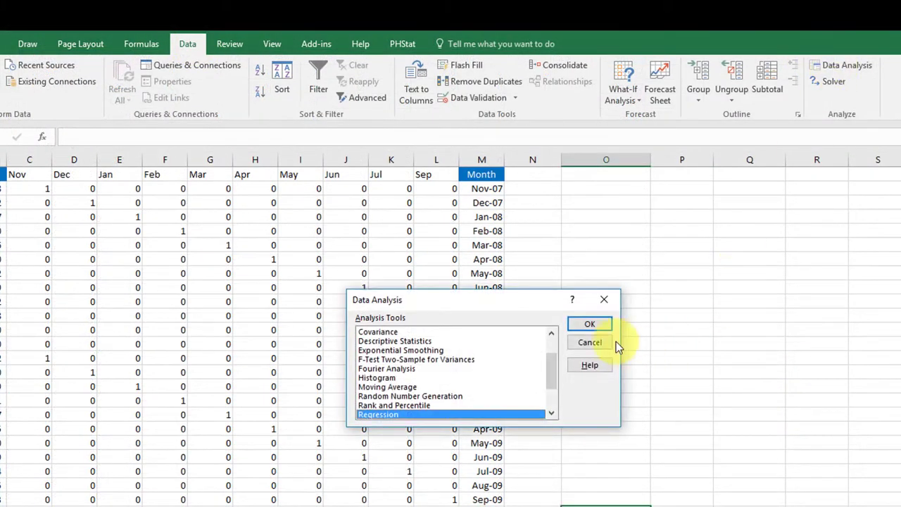
click(601, 322)
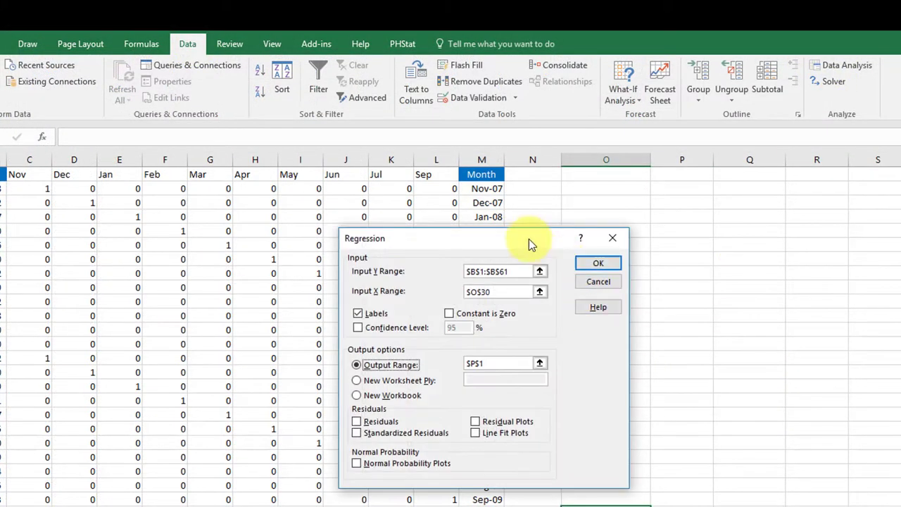
drag(528, 239, 698, 207)
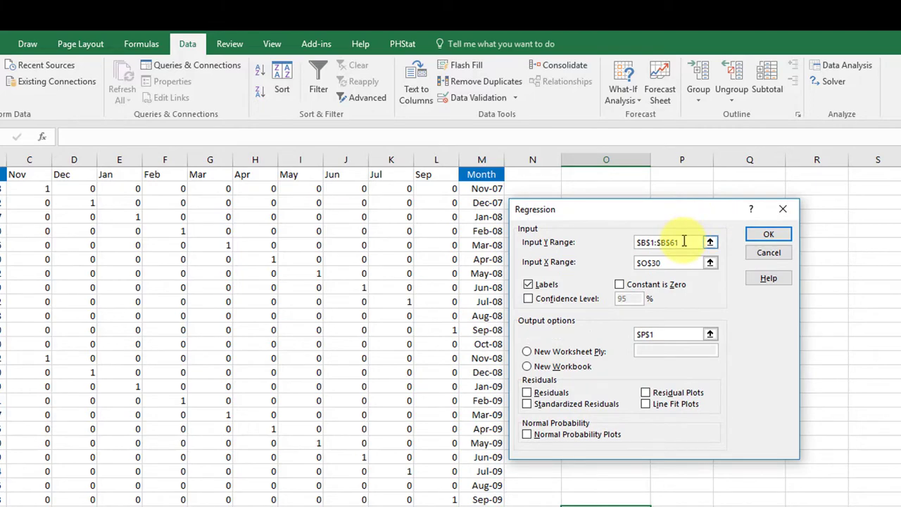
drag(683, 242, 598, 237)
key(BackSpace)
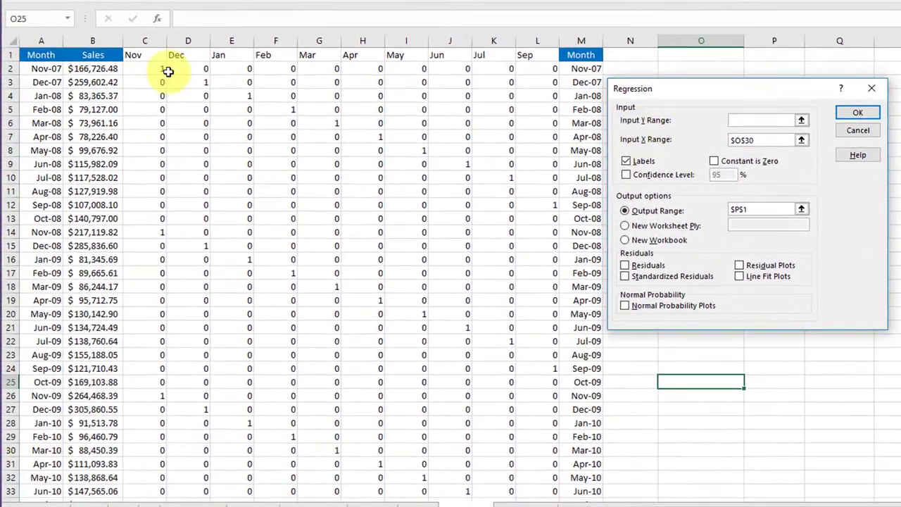
drag(97, 53, 93, 504)
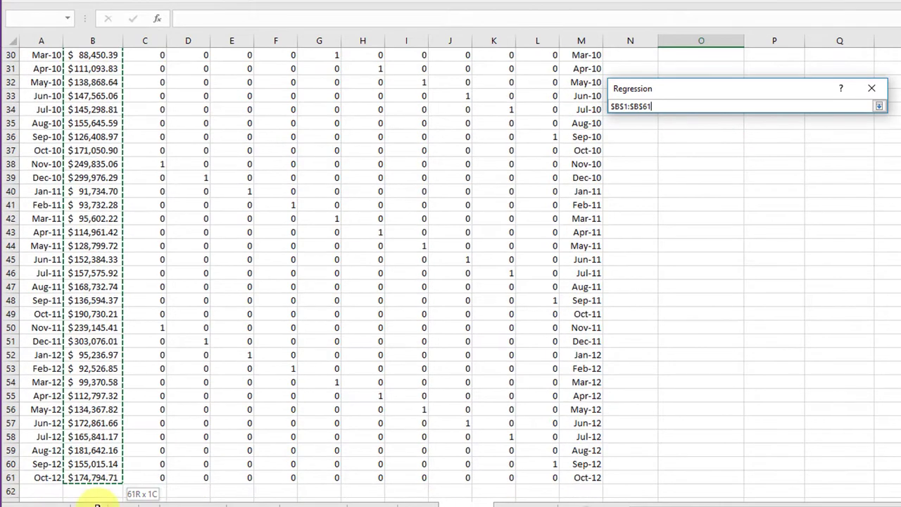
drag(94, 492, 93, 477)
Step: Set the X range to the remaining dummies and Month, $C$1:$M$61, and run the regression
double_click(748, 140)
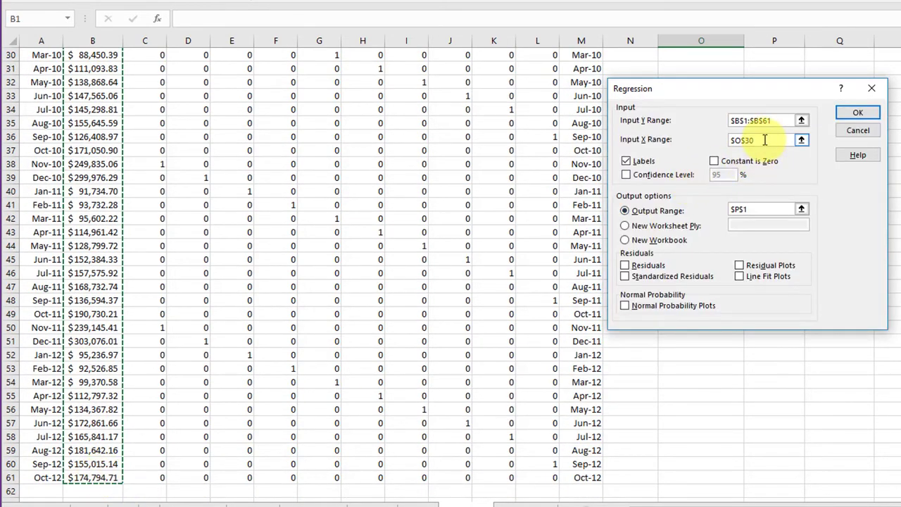
key(Delete)
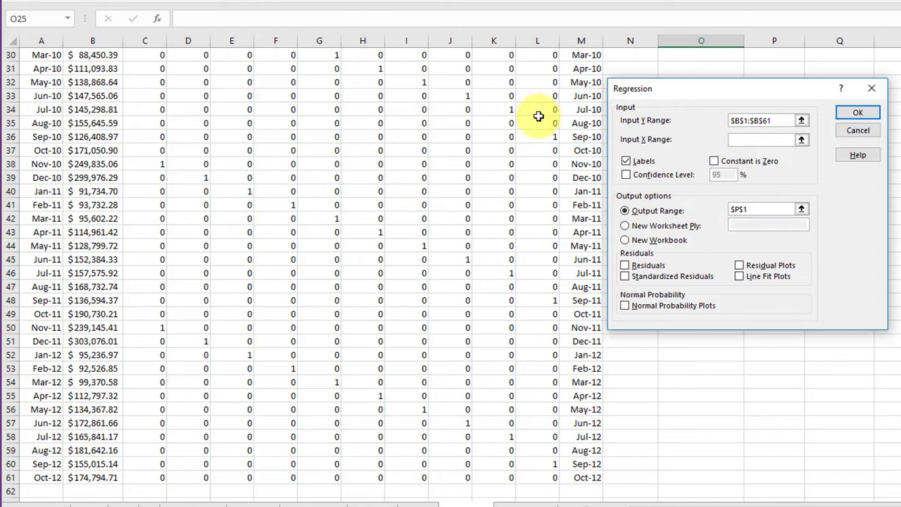
scroll(380, 116, up, 10)
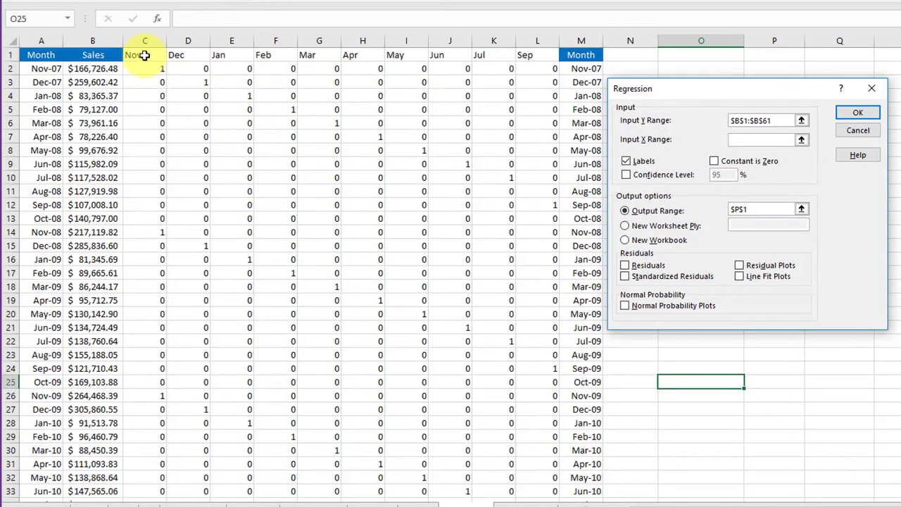
drag(142, 55, 564, 320)
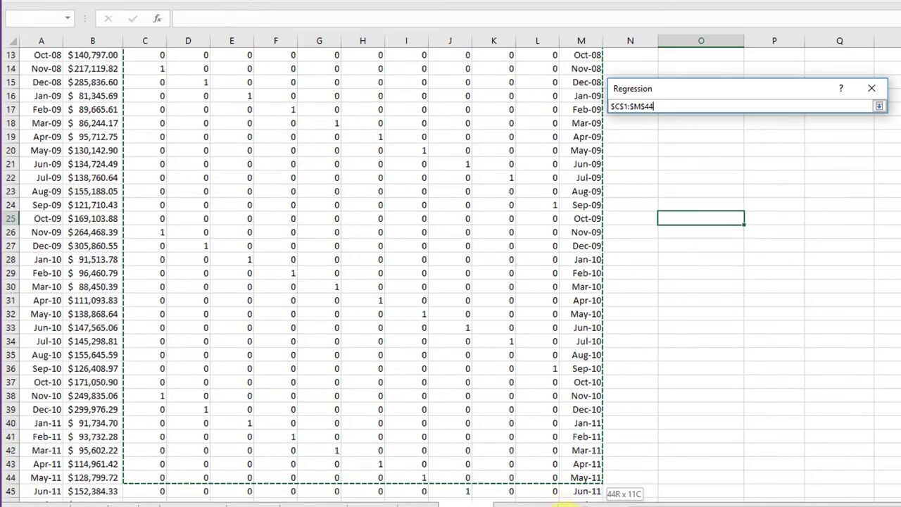
mouse_move(564, 320)
mouse_down()
mouse_move(566, 501)
mouse_move(563, 478)
mouse_up()
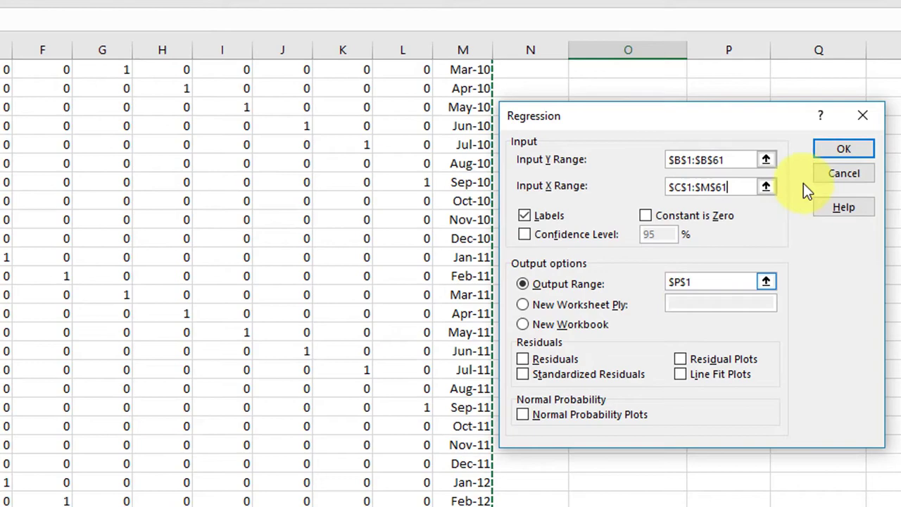
click(839, 150)
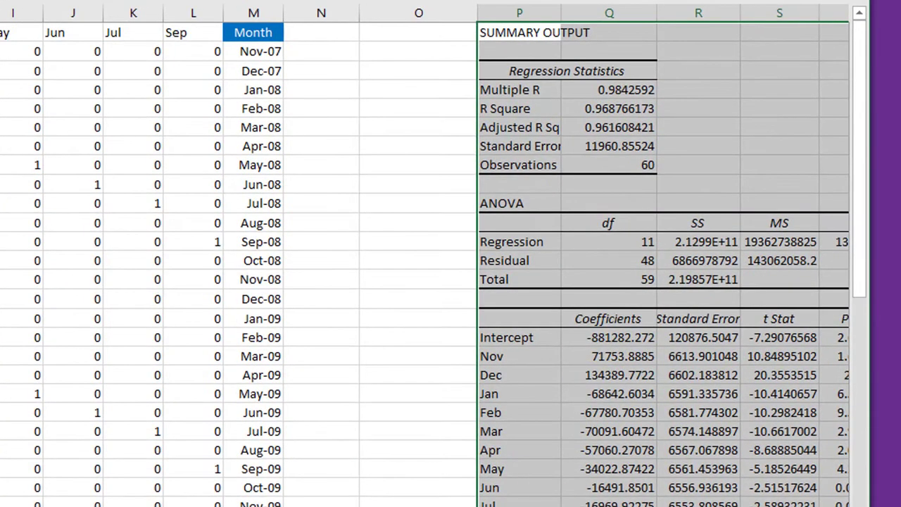
Step: Scroll right to see the regression's F statistic, p-values and 95% bounds
scroll(619, 493, right, 3)
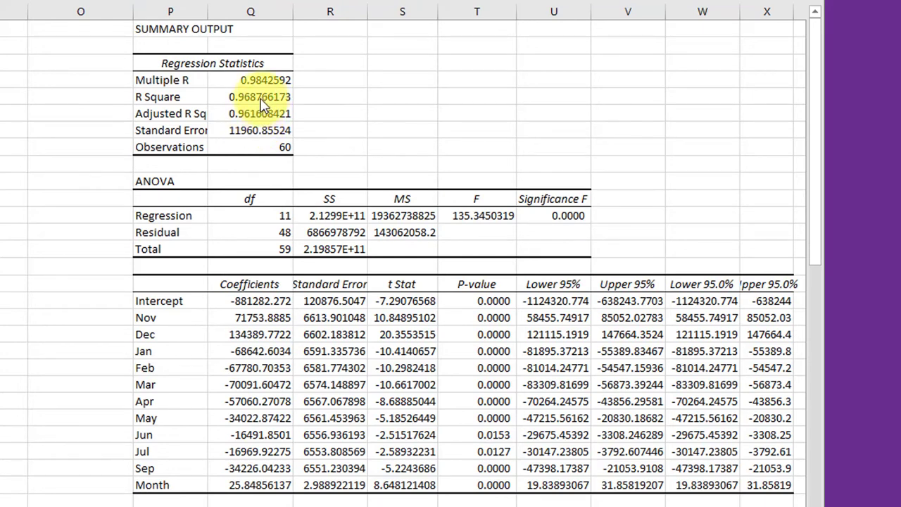
Step: Round the regression statistics in Q4:Q7 to four decimal places
drag(262, 80, 259, 130)
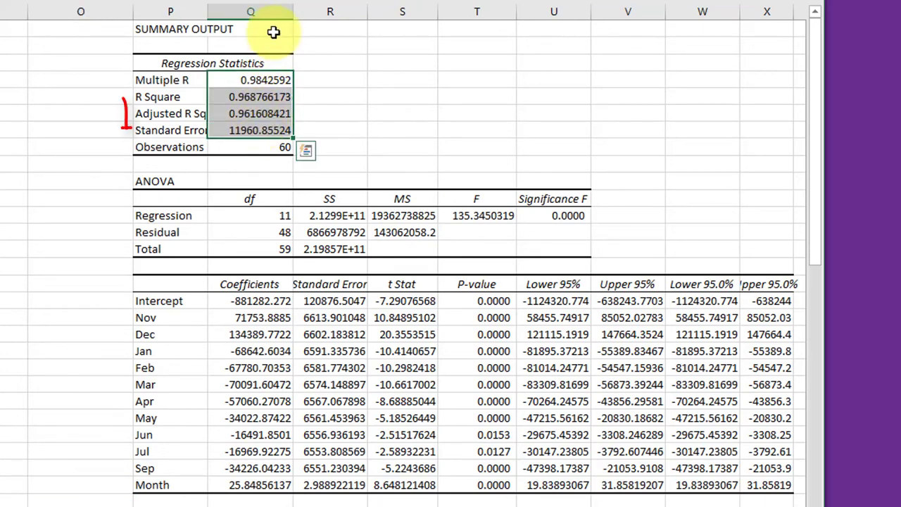
key(alt+h)
key(9)
key(alt+h)
key(9)
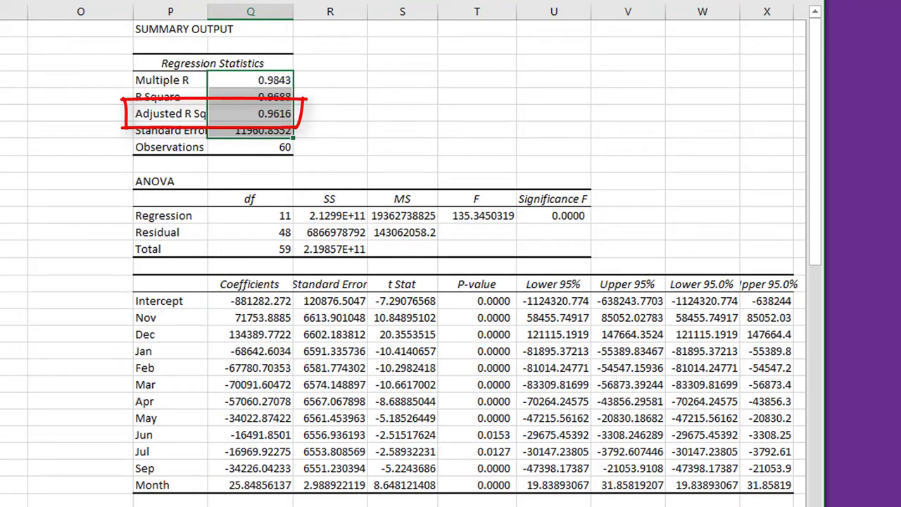
click(408, 119)
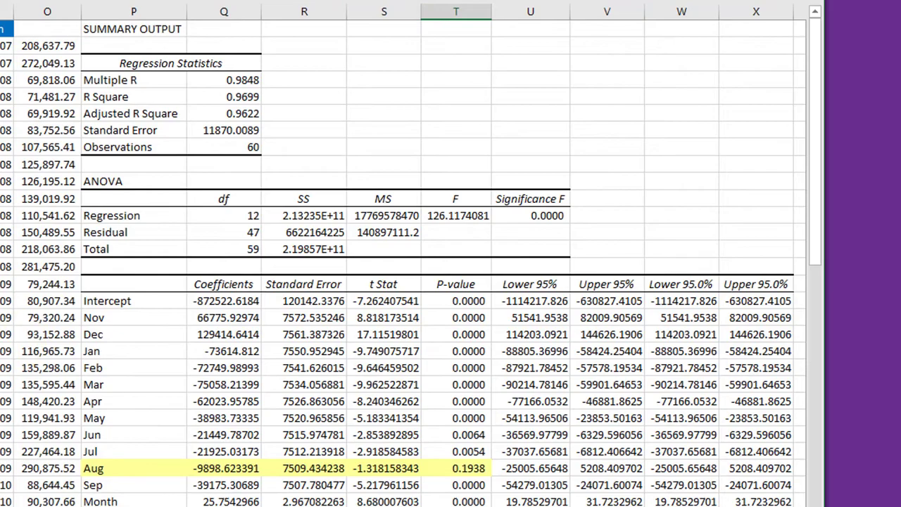
Step: Autofill the month column from the Aug-12–Oct-12 pattern down to Oct-13 (row 73)
scroll(382, 464, down, 2)
scroll(373, 454, down, 5)
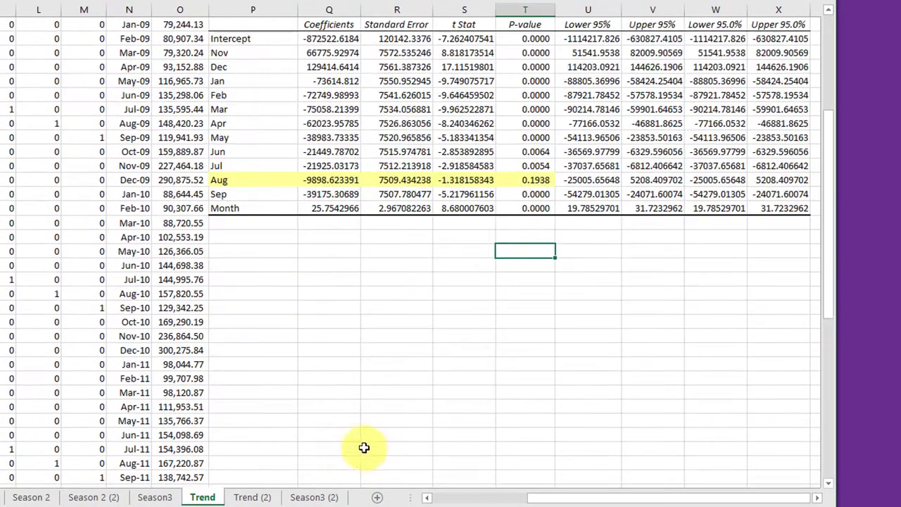
scroll(363, 443, down, 4)
scroll(362, 443, down, 5)
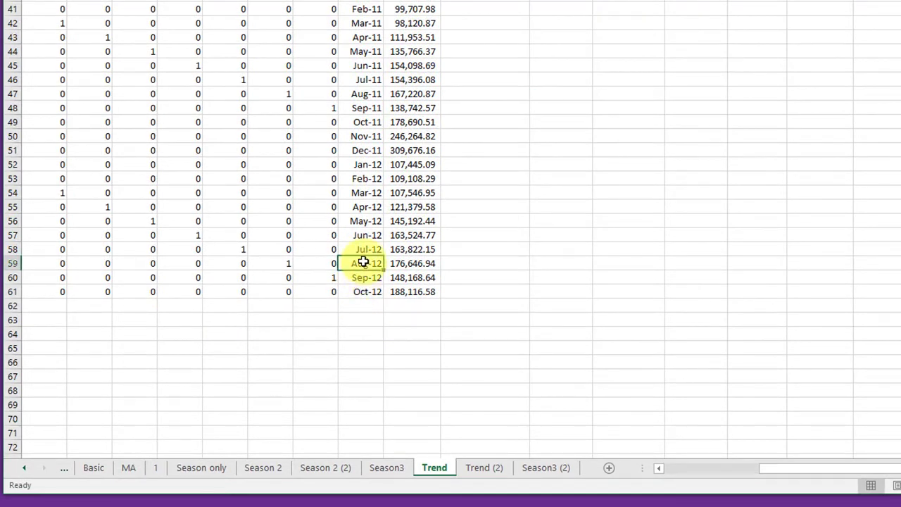
mouse_move(362, 262)
mouse_down()
mouse_move(374, 458)
mouse_move(378, 395)
mouse_move(374, 431)
mouse_up()
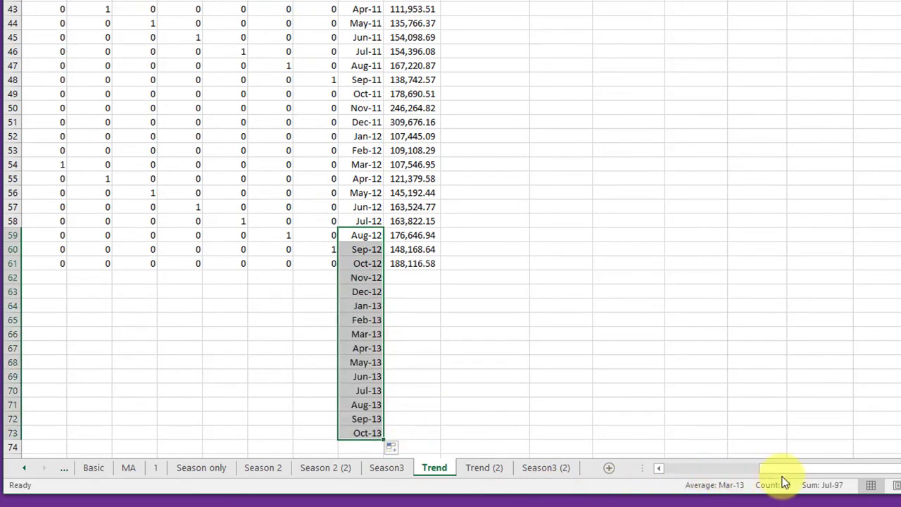
drag(783, 470, 654, 484)
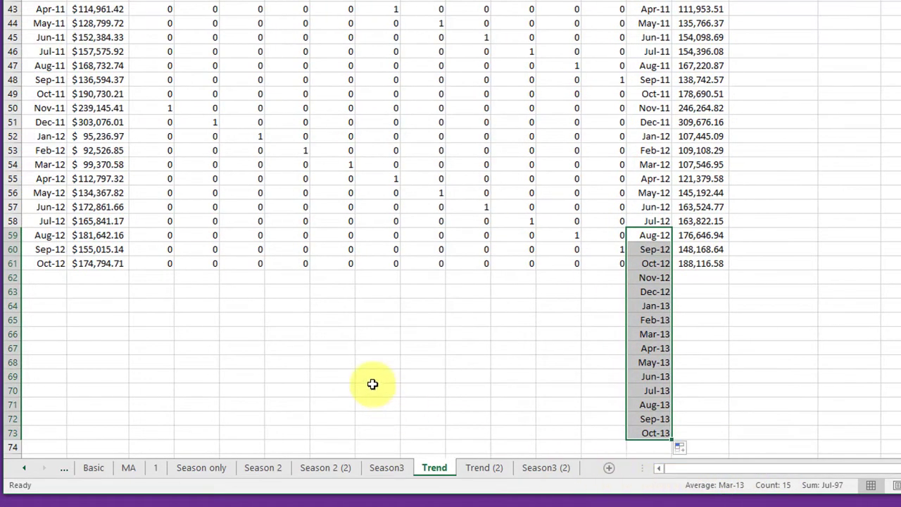
Step: Copy the Nov-11–Oct-12 dummy values into the rows for Nov-12 through Oct-13
click(338, 348)
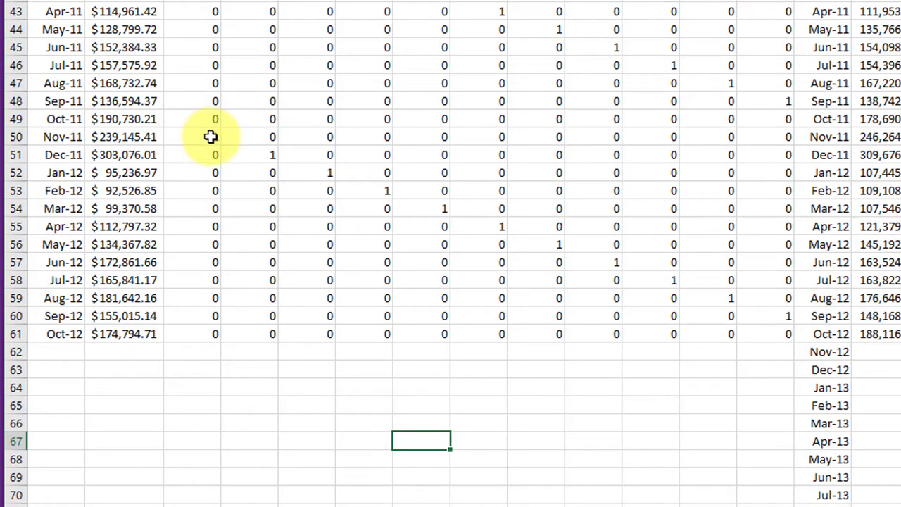
mouse_move(209, 136)
mouse_down()
mouse_move(690, 161)
mouse_move(774, 195)
mouse_move(770, 333)
mouse_up()
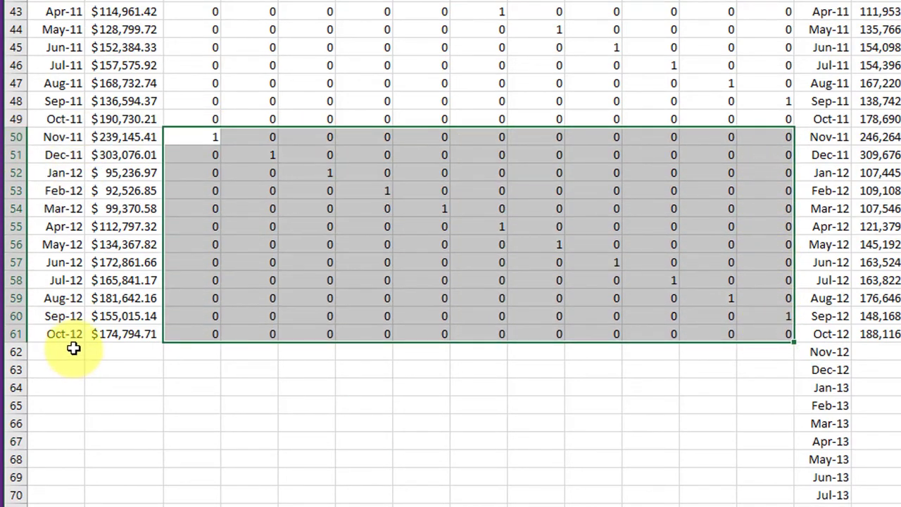
key(ctrl+c)
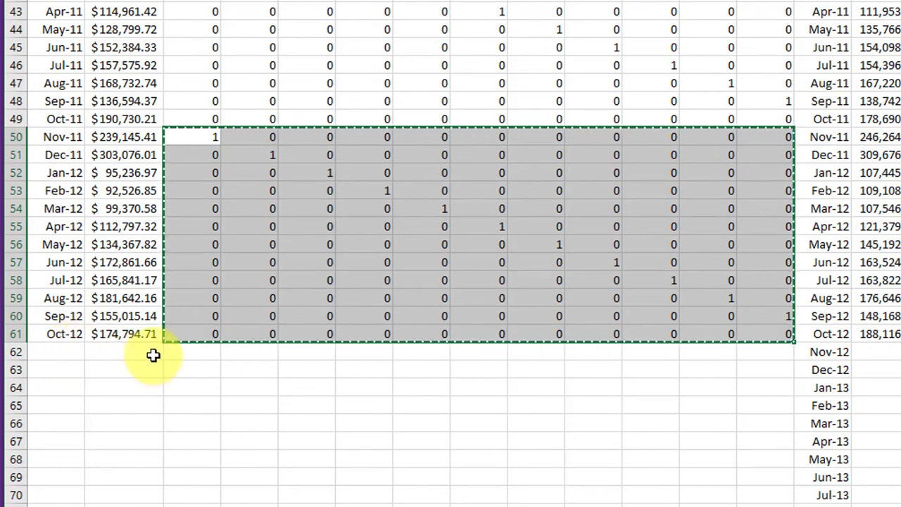
click(203, 354)
right_click(203, 355)
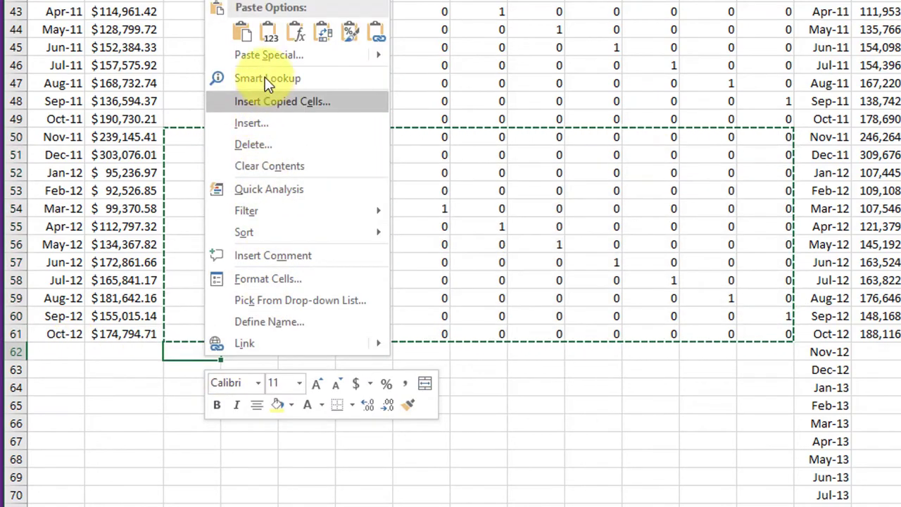
click(242, 33)
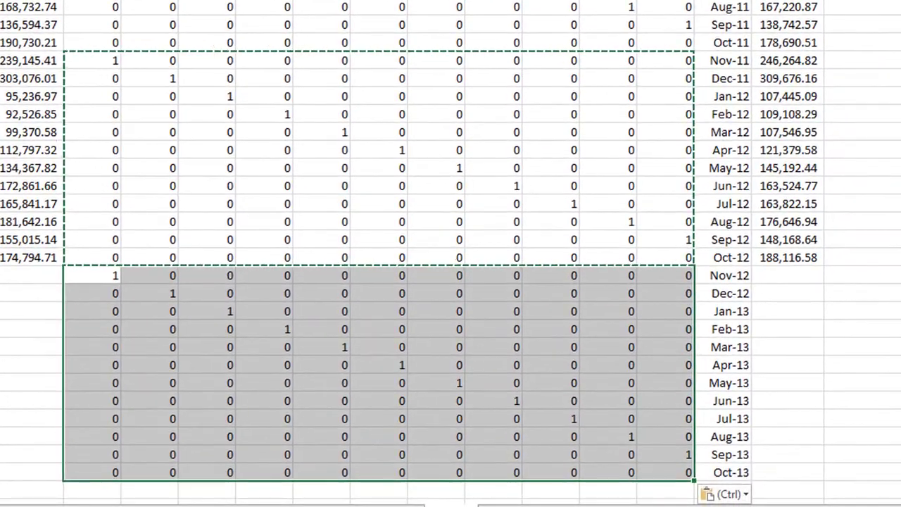
click(848, 310)
click(779, 257)
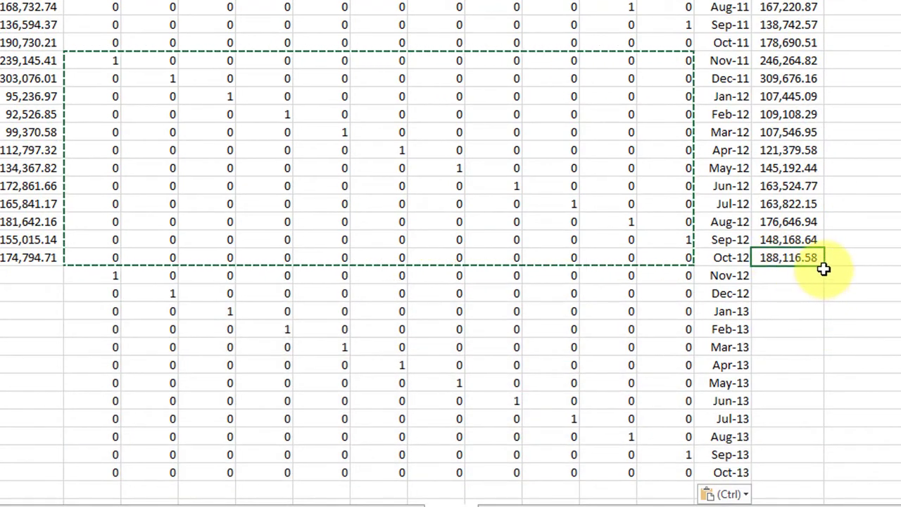
Step: Fill the forecast formula down through Oct-13 and review the extended forecast values
mouse_move(823, 266)
mouse_down()
mouse_move(824, 359)
mouse_move(872, 464)
mouse_up()
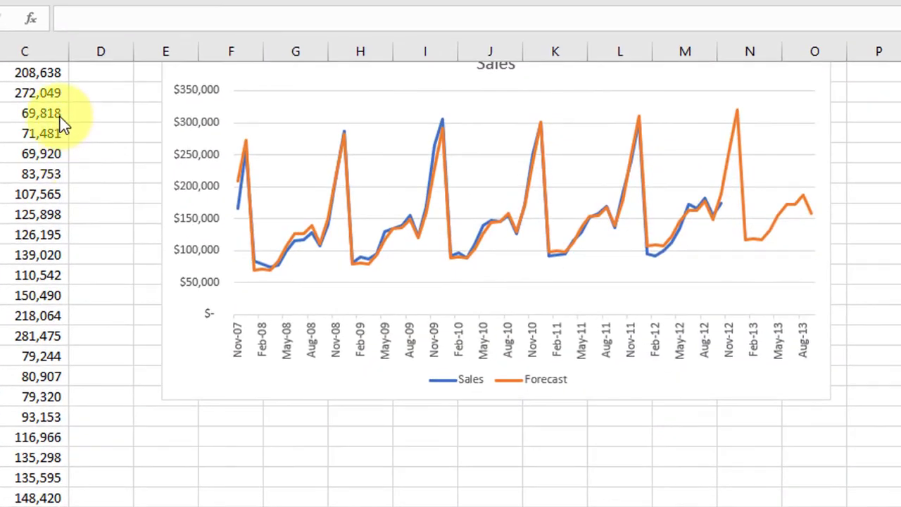
scroll(106, 211, down, 5)
scroll(117, 264, down, 8)
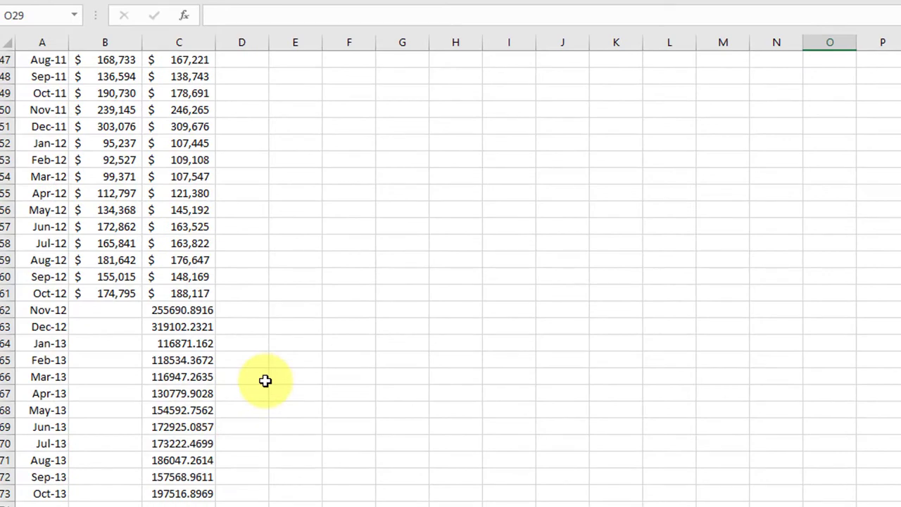
scroll(268, 380, up, 6)
scroll(271, 380, up, 9)
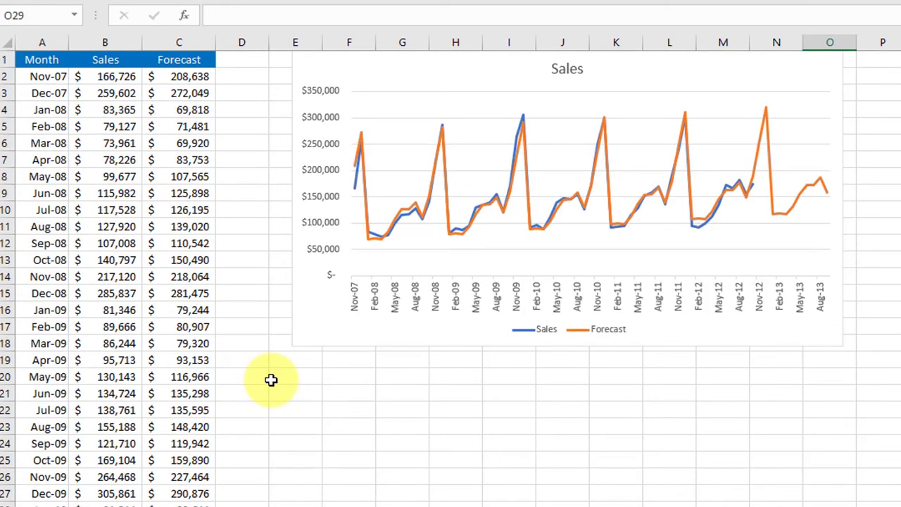